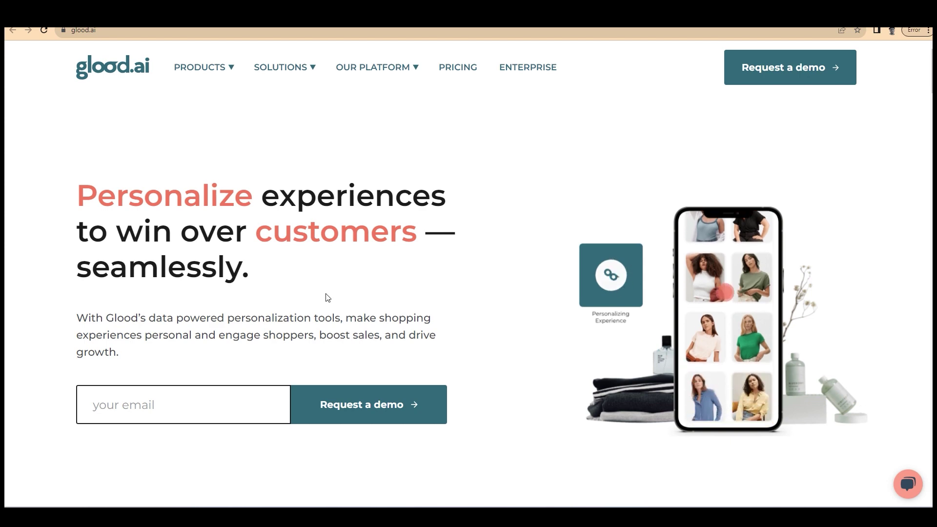
# - Scroll down the Glood.ai homepage and back up to the top
pyautogui.scroll(-6, 324, 361)
pyautogui.scroll(4, 563, 336)
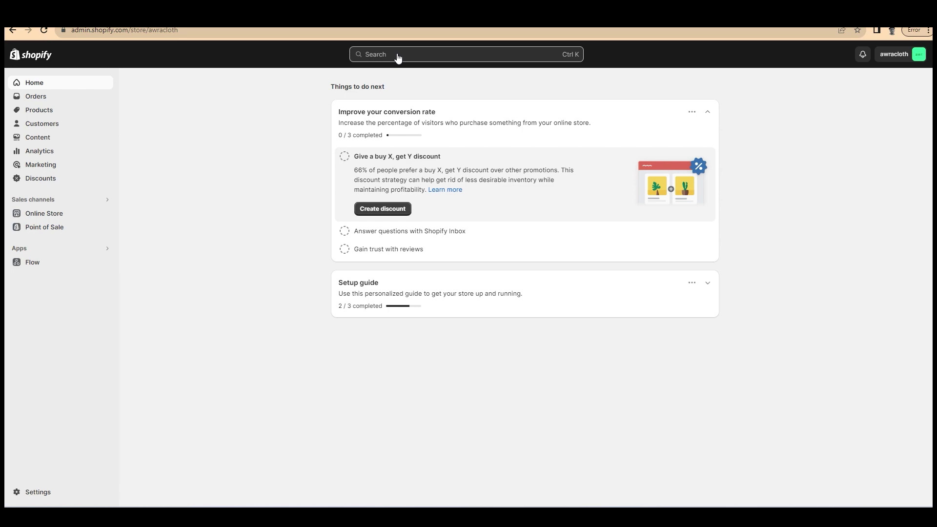
# - Filter the admin search to Apps and browse all recommended apps in the App Store
pyautogui.click(398, 58)
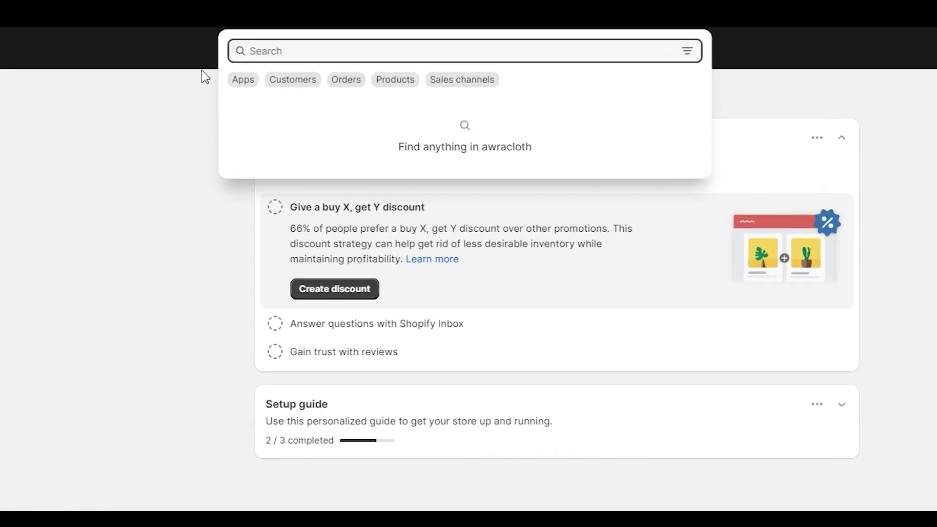
pyautogui.click(243, 84)
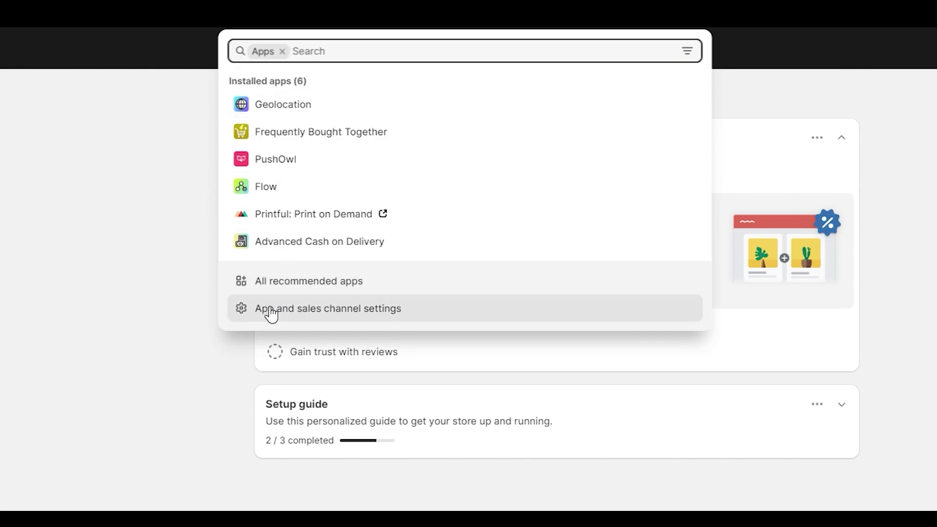
pyautogui.click(287, 284)
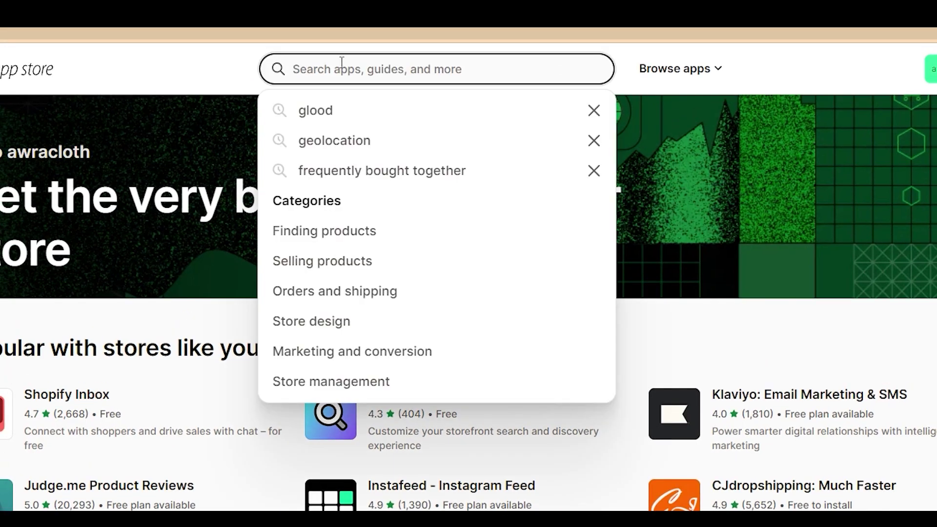
# - Open the Glood Product Recommendations listing and review its description, free plan and 14-day trial
pyautogui.click(315, 110)
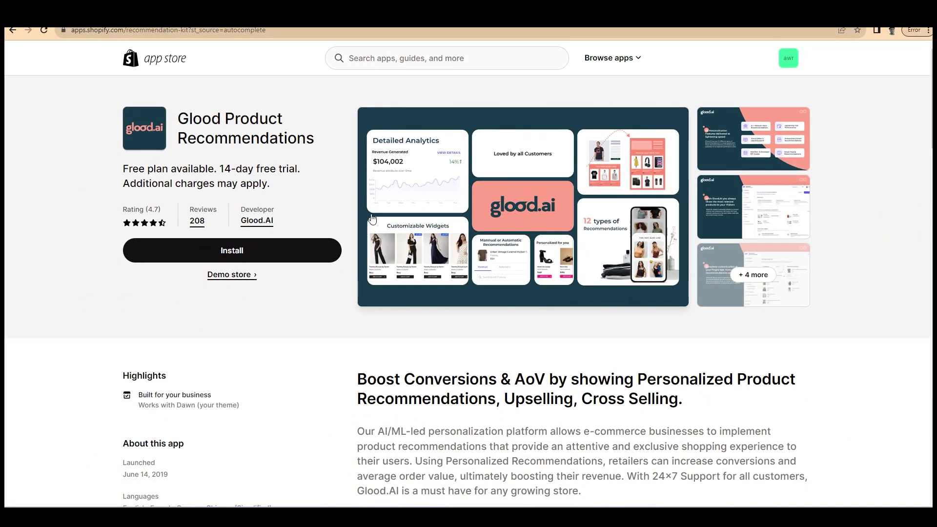
pyautogui.scroll(-4, 373, 219)
pyautogui.scroll(-12, 372, 218)
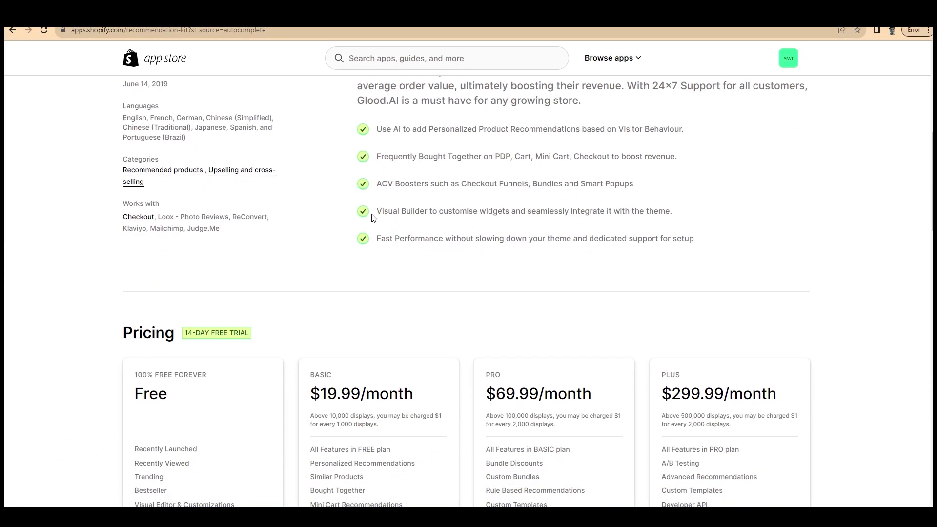
pyautogui.scroll(7, 848, 346)
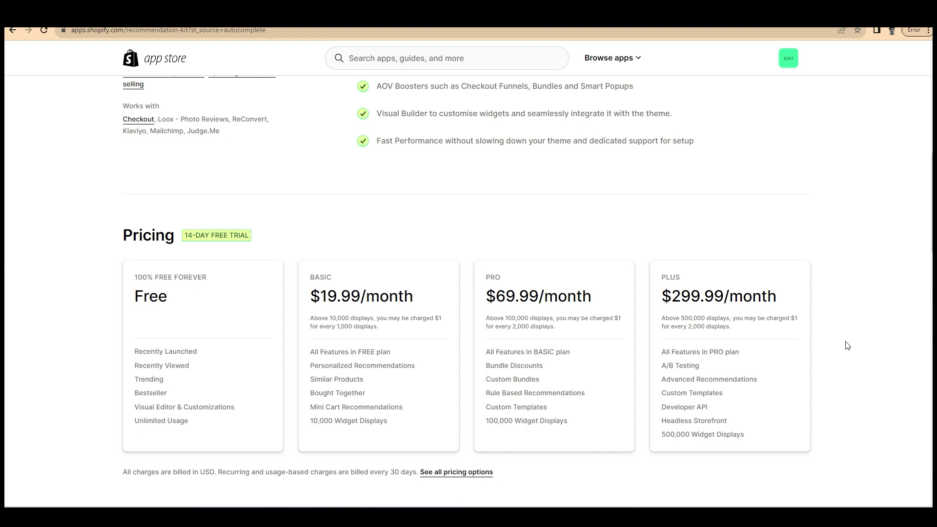
pyautogui.scroll(15, 586, 293)
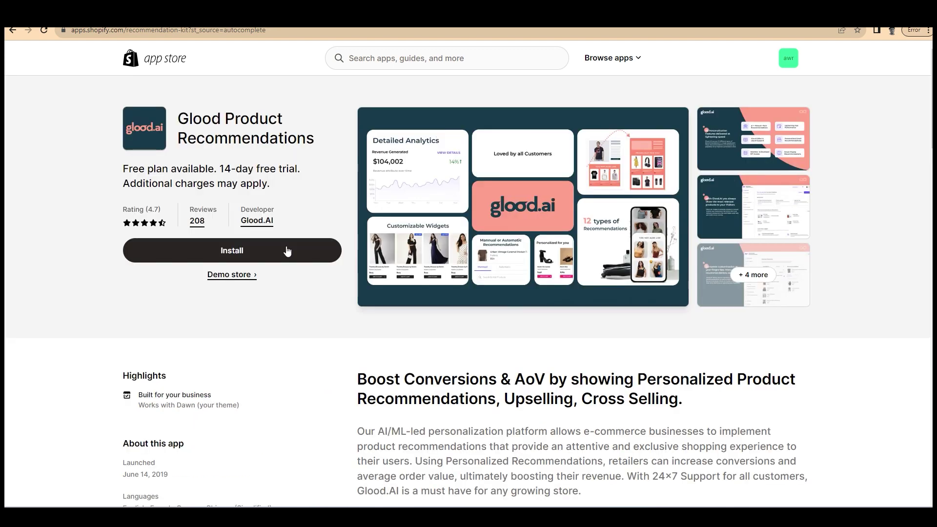
pyautogui.scroll(-4, 288, 250)
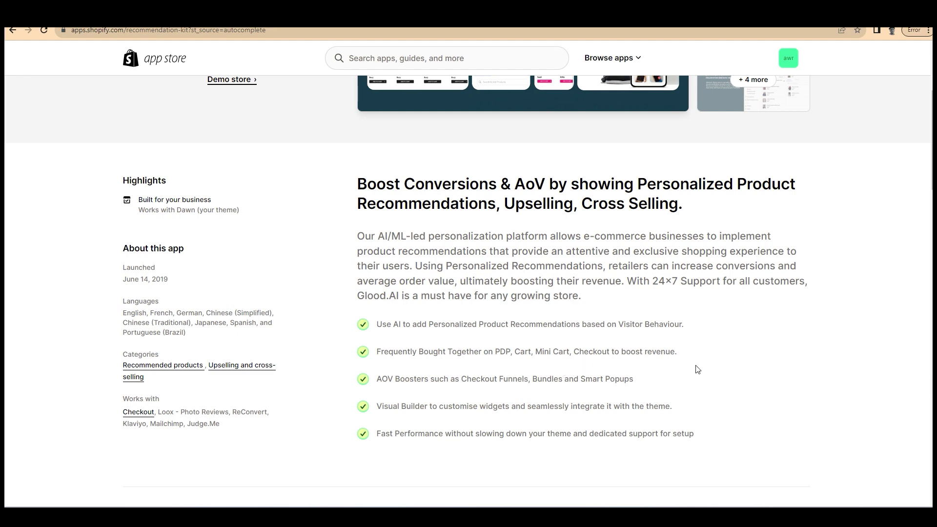
pyautogui.scroll(1, 580, 378)
pyautogui.scroll(-1, 508, 346)
pyautogui.scroll(4, 686, 384)
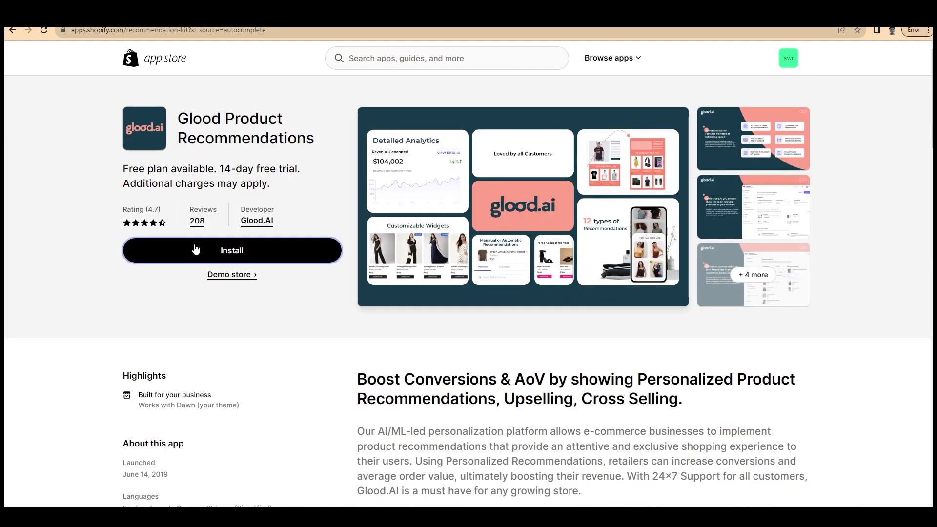
# - Install Glood Product Recommendations on the store and confirm the app installation
pyautogui.click(201, 246)
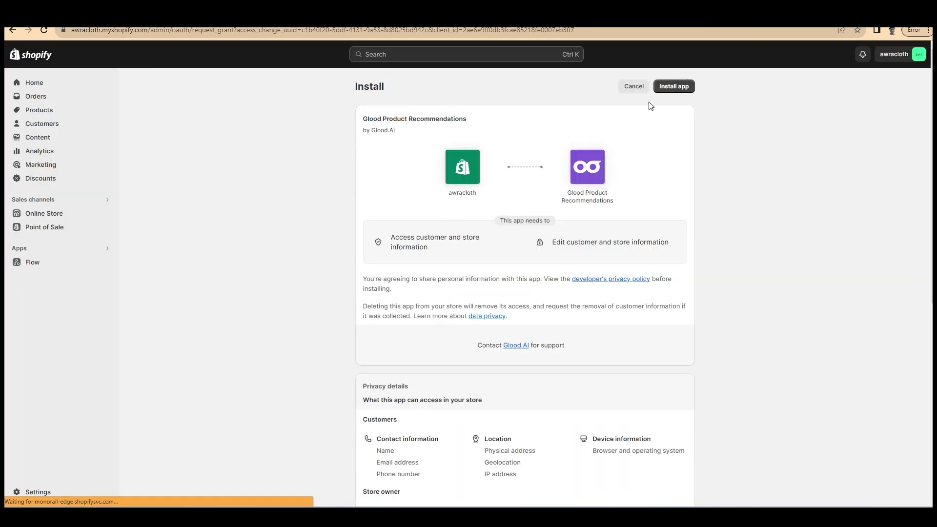
pyautogui.click(675, 87)
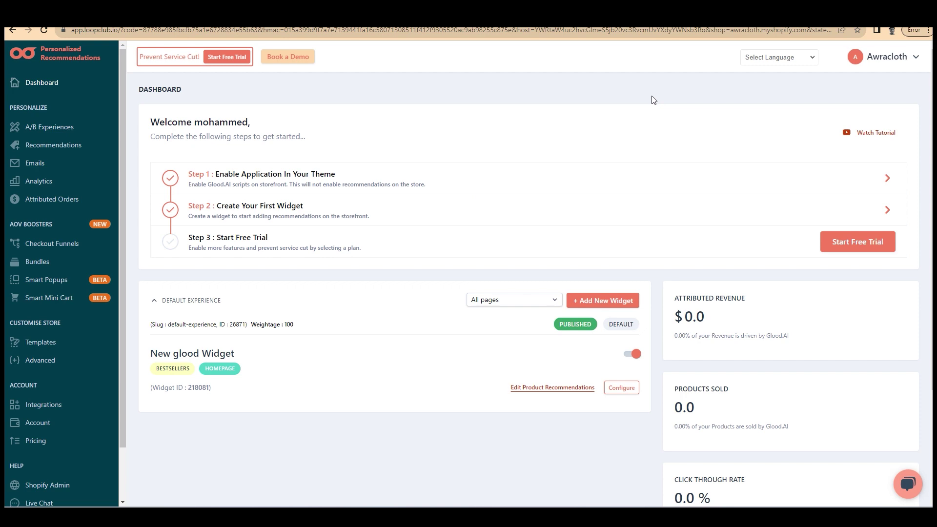
# - Start a new widget titled 'You may also like' targeting the Product Page
pyautogui.click(614, 307)
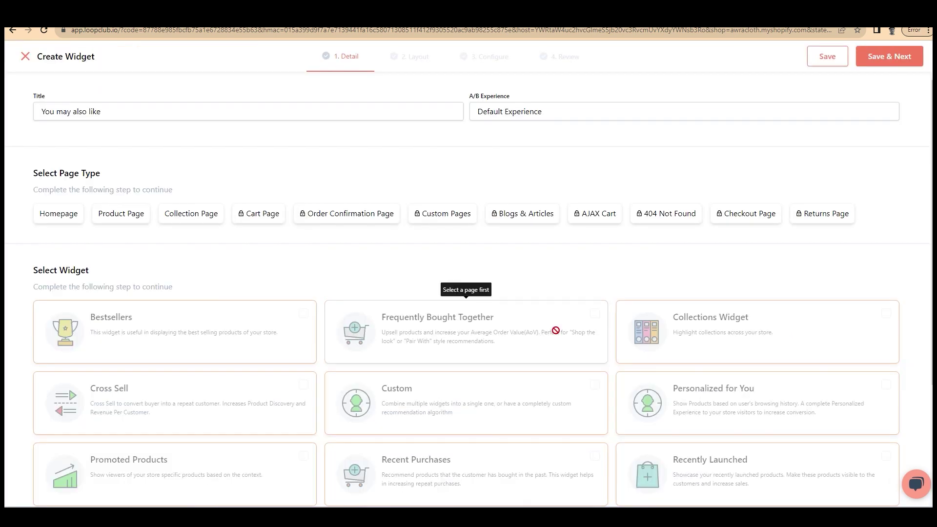
pyautogui.click(140, 109)
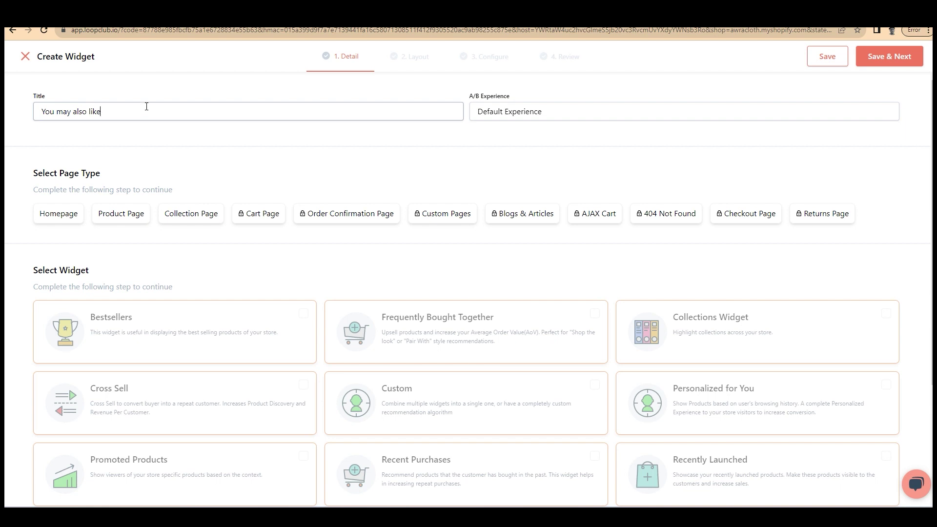
pyautogui.click(182, 128)
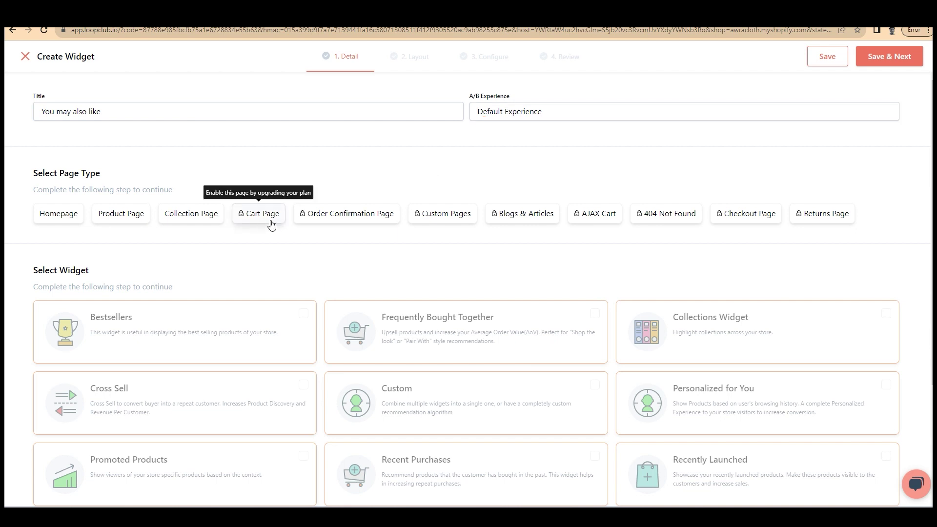
pyautogui.click(48, 217)
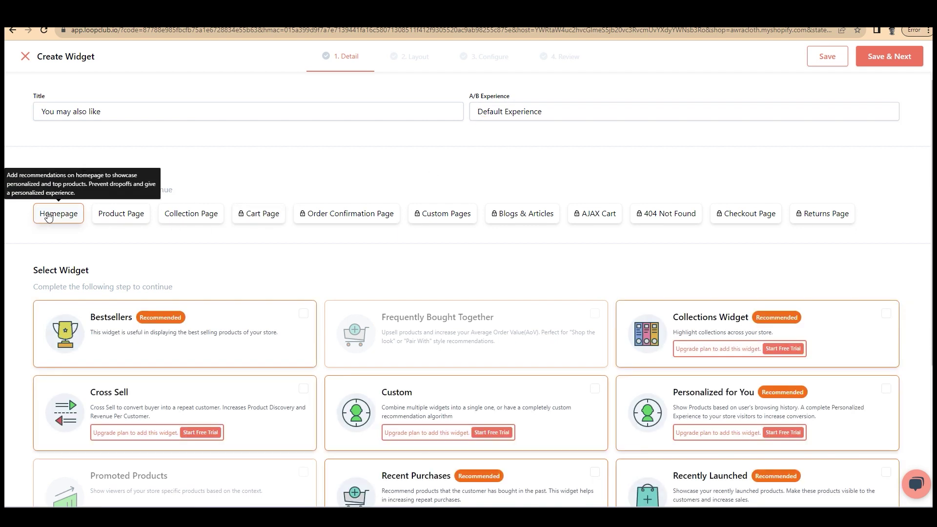
pyautogui.click(137, 216)
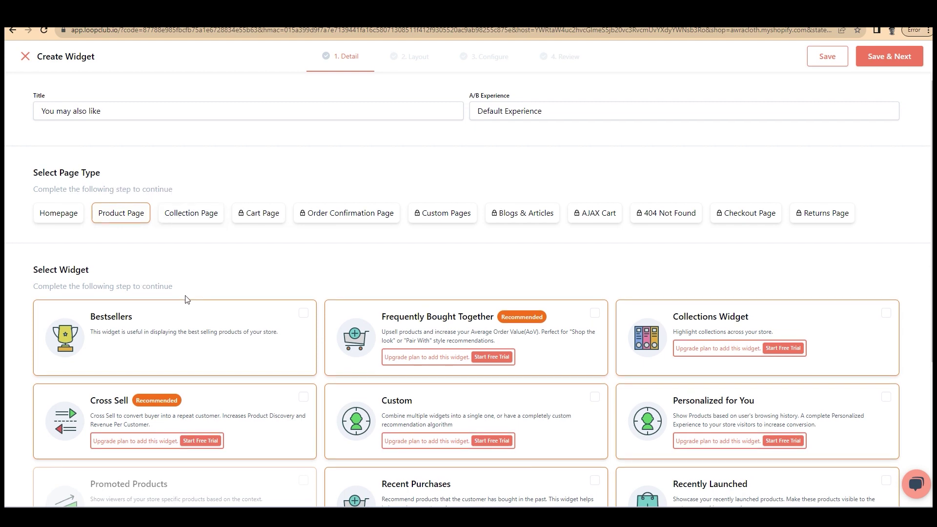
# - Select Bestsellers as the widget type after trying the other widget cards
pyautogui.scroll(-5, 187, 299)
pyautogui.scroll(5, 293, 283)
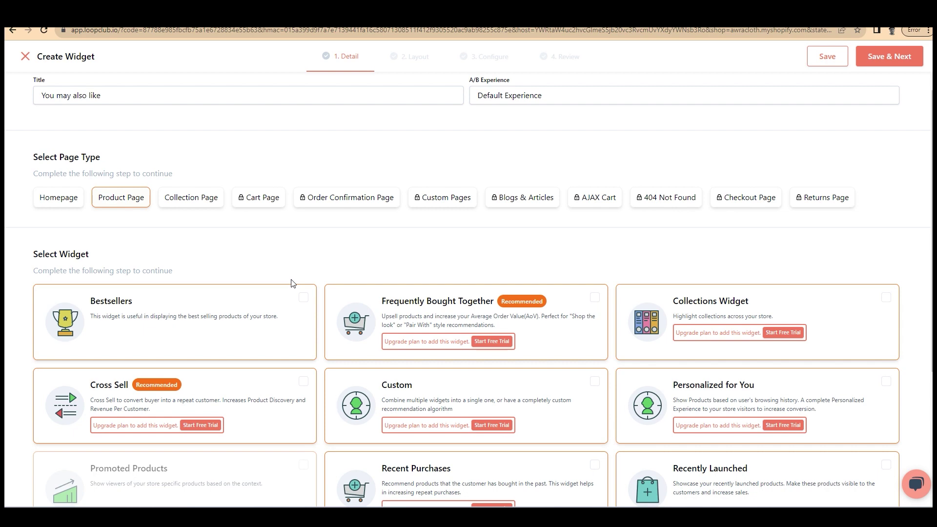
pyautogui.scroll(-1, 293, 283)
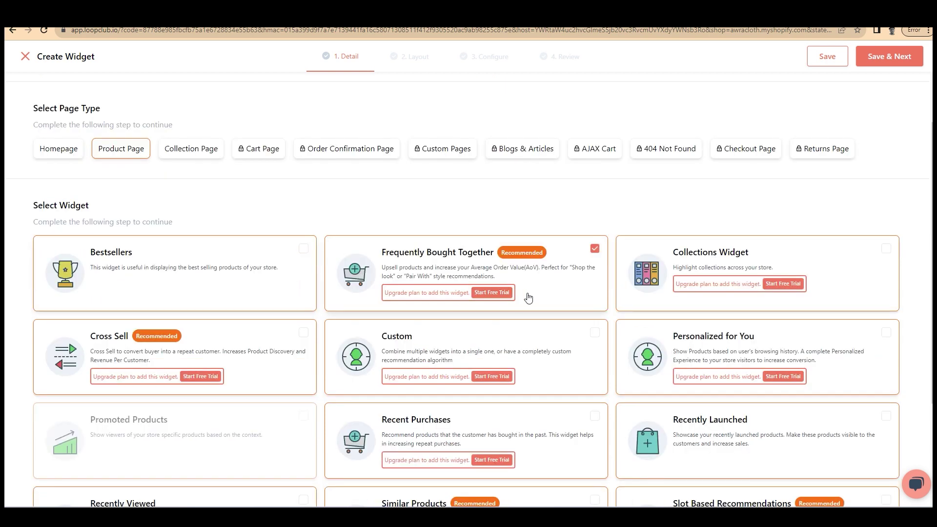
pyautogui.click(301, 335)
pyautogui.click(307, 266)
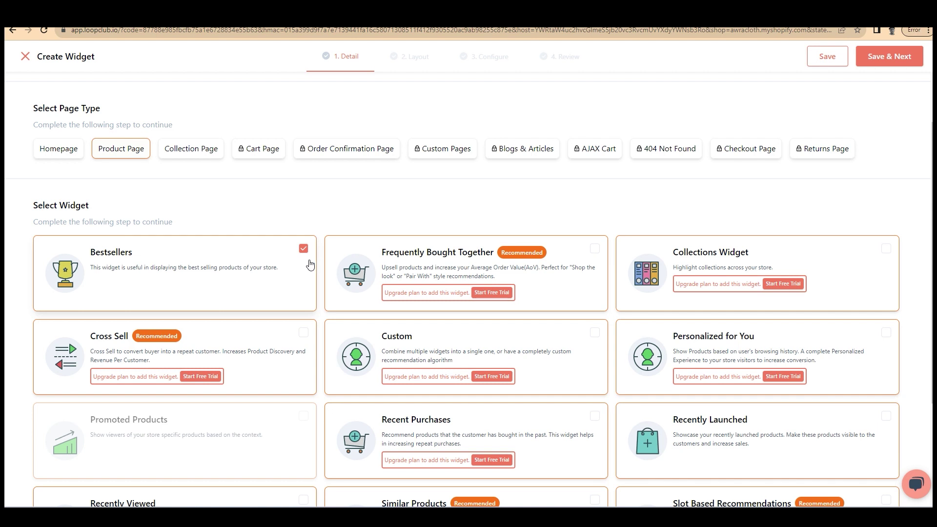
pyautogui.click(406, 262)
pyautogui.click(760, 275)
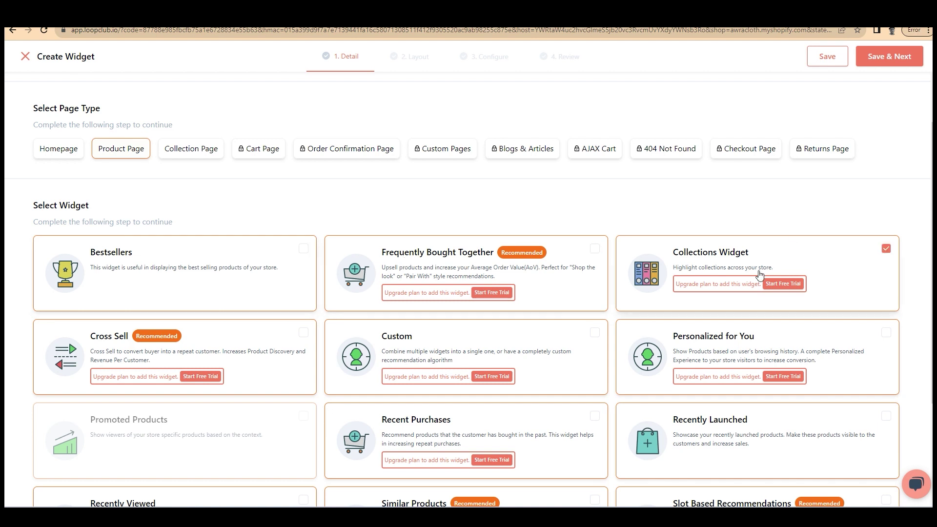
pyautogui.click(760, 275)
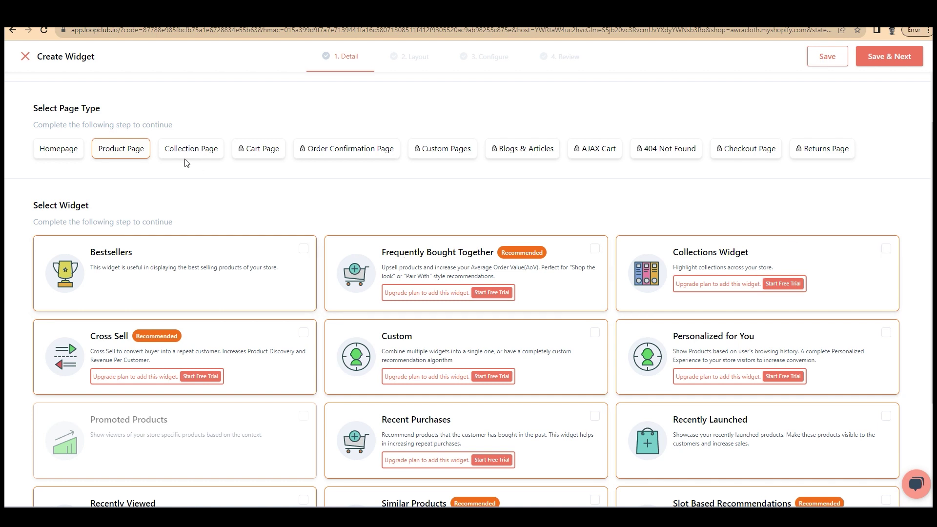
pyautogui.click(254, 241)
# - Save the details, keep the Carousel layout and advance through Configure to Review
pyautogui.click(899, 58)
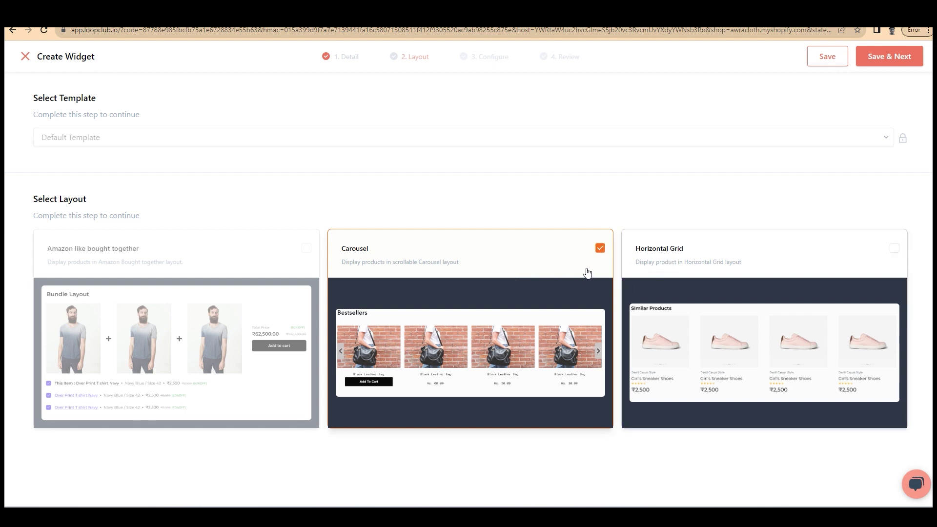
pyautogui.click(891, 58)
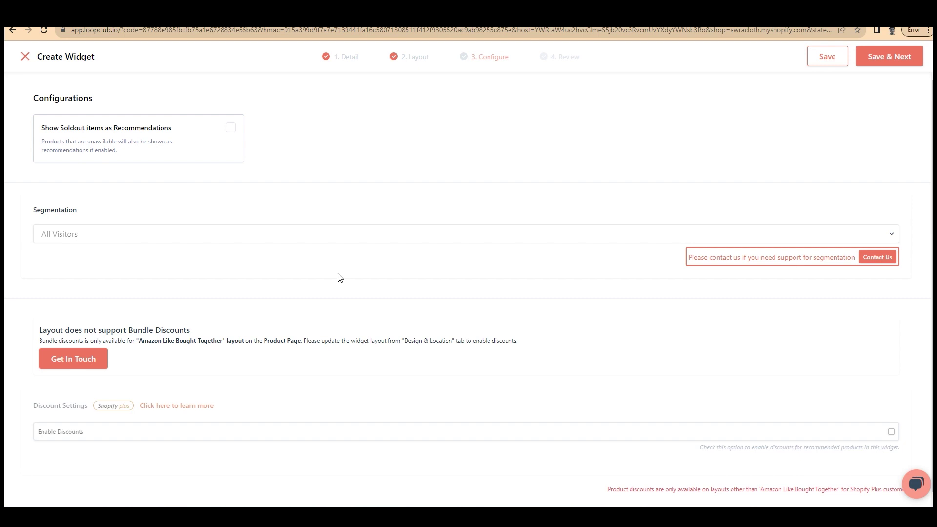
pyautogui.click(885, 61)
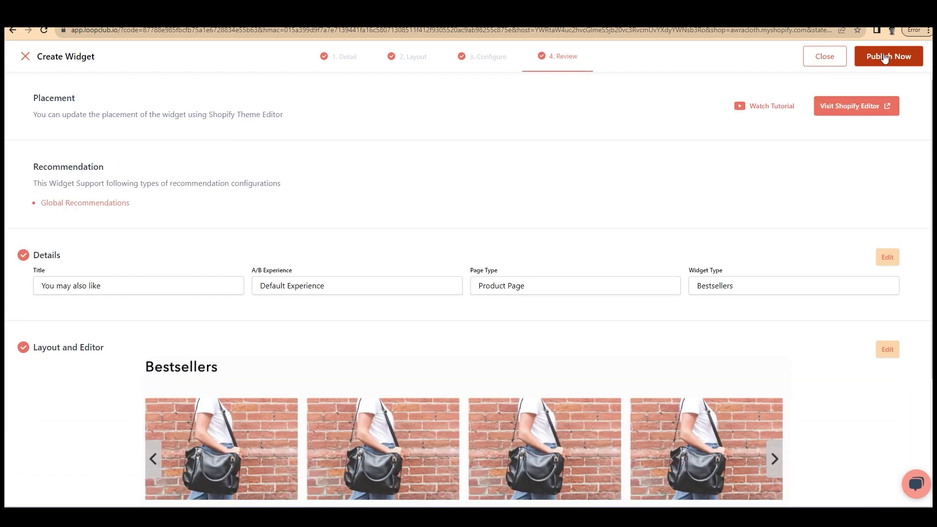
# - Check the widget summary on the Review step and publish it to the store
pyautogui.scroll(-1, 648, 292)
pyautogui.scroll(1, 651, 291)
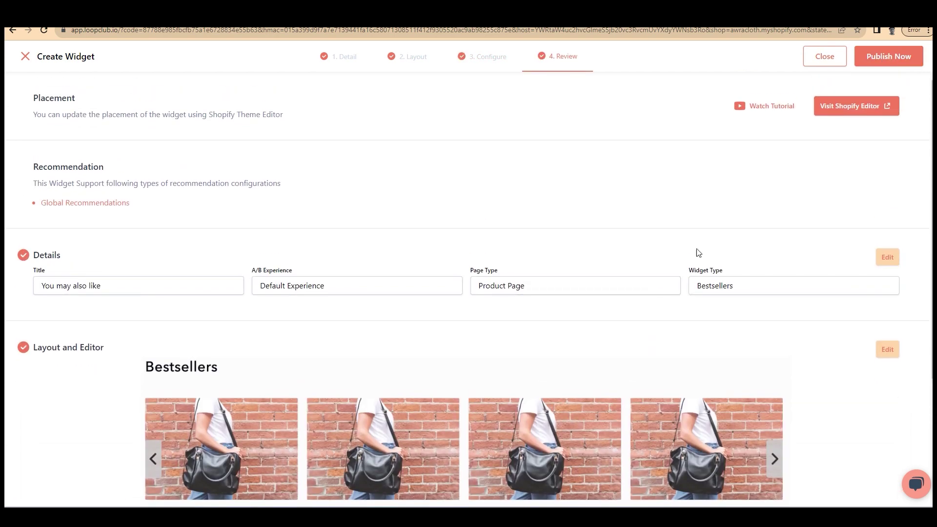
pyautogui.scroll(-1, 699, 252)
pyautogui.scroll(-3, 728, 263)
pyautogui.scroll(4, 738, 268)
pyautogui.click(887, 58)
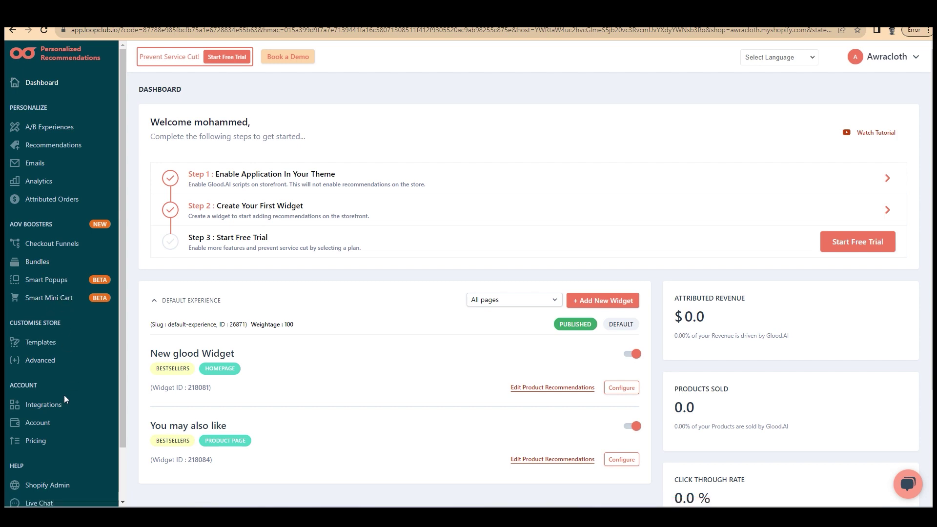
pyautogui.scroll(-2, 74, 391)
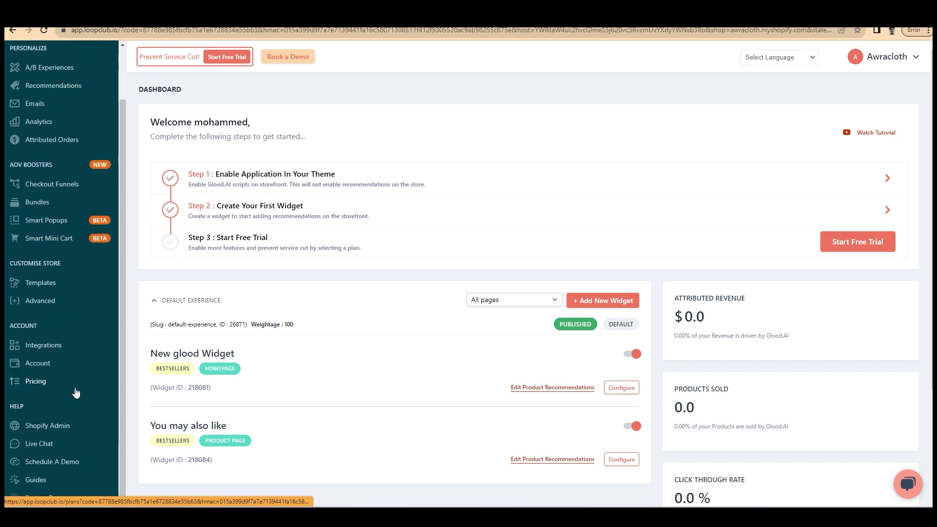
pyautogui.scroll(2, 75, 392)
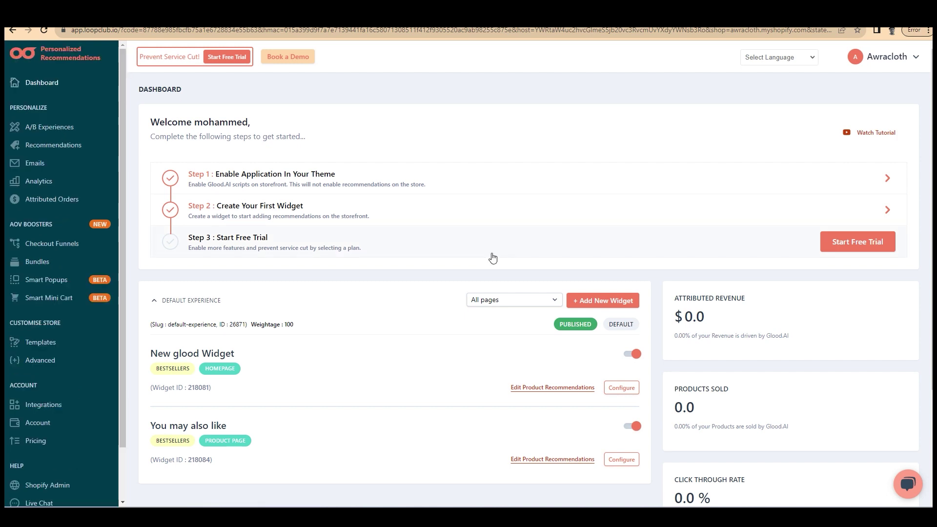